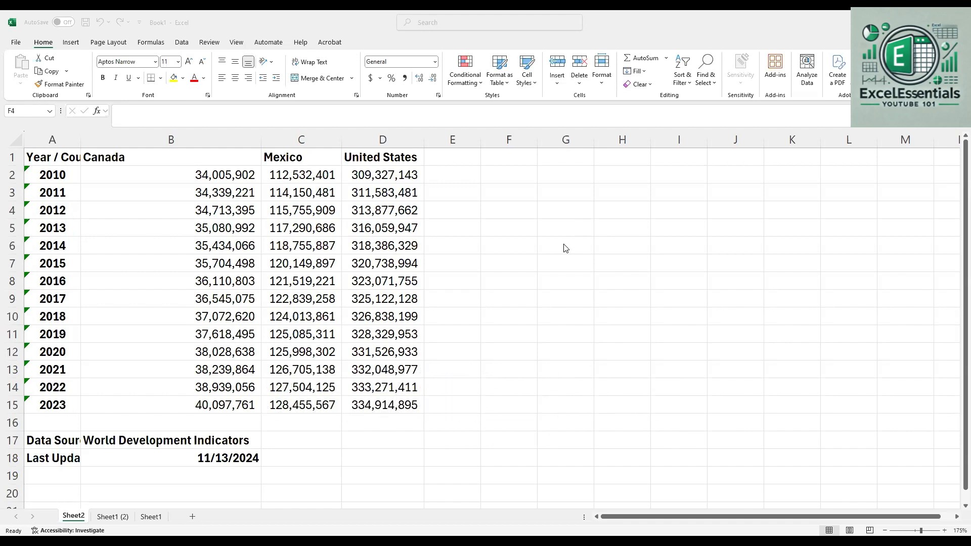
Auto-fit the width of column A to its contents
{"action": "left_click", "coordinate": [485, 347]}
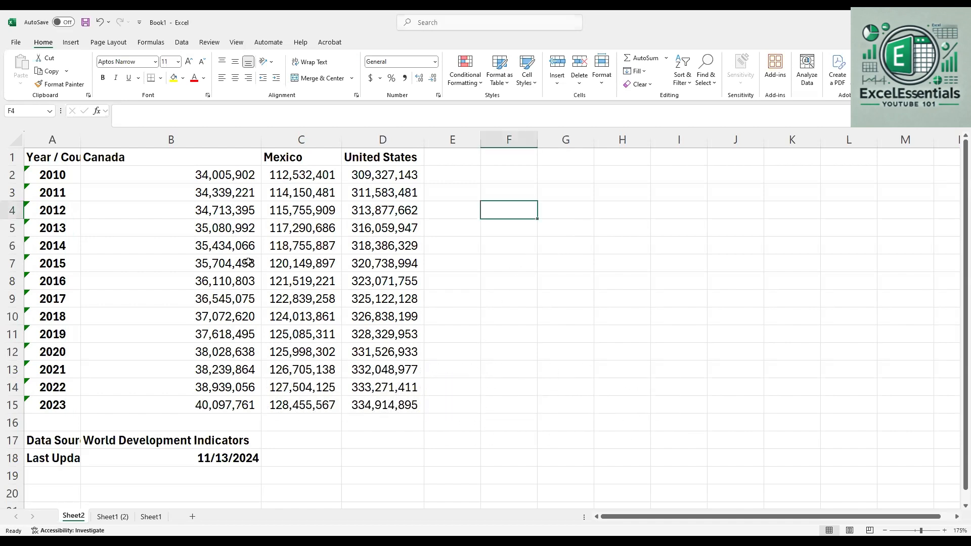
{"action": "double_click", "coordinate": [82, 140]}
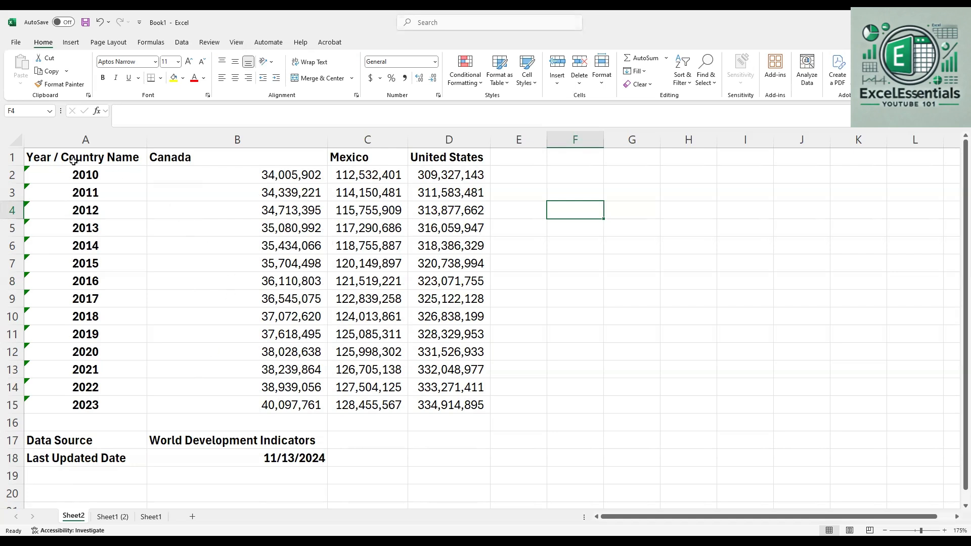
Insert a clustered column chart from the population data in A1:D15 and place it beside the table
{"action": "left_click", "coordinate": [44, 152]}
{"action": "left_click_drag", "start_coordinate": [44, 152], "coordinate": [448, 404]}
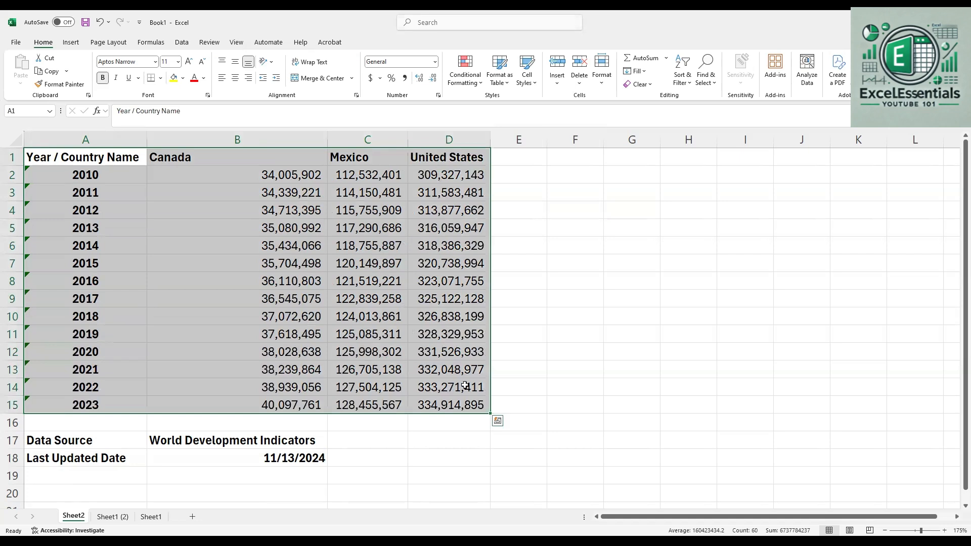
{"action": "left_click", "coordinate": [71, 42]}
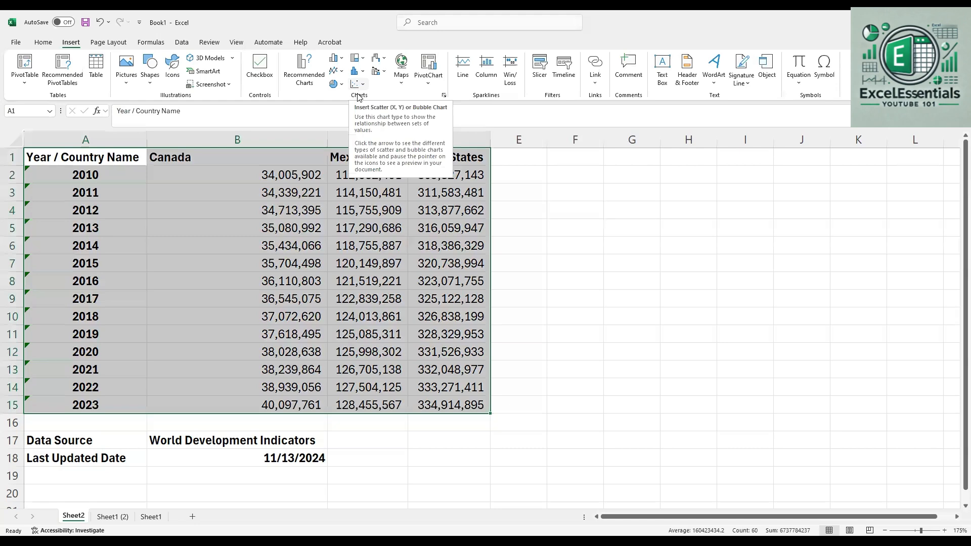
{"action": "left_click", "coordinate": [334, 60]}
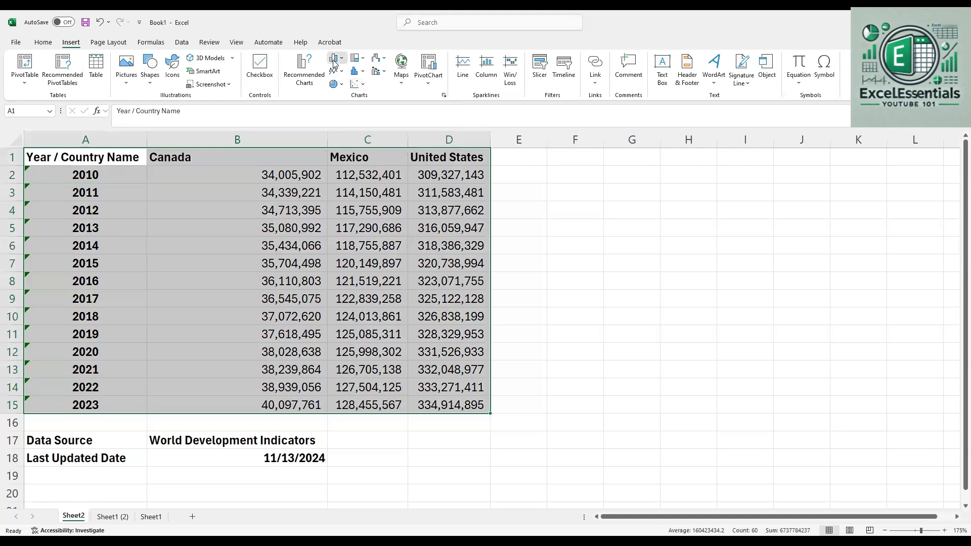
{"action": "left_click_drag", "start_coordinate": [534, 209], "coordinate": [798, 183]}
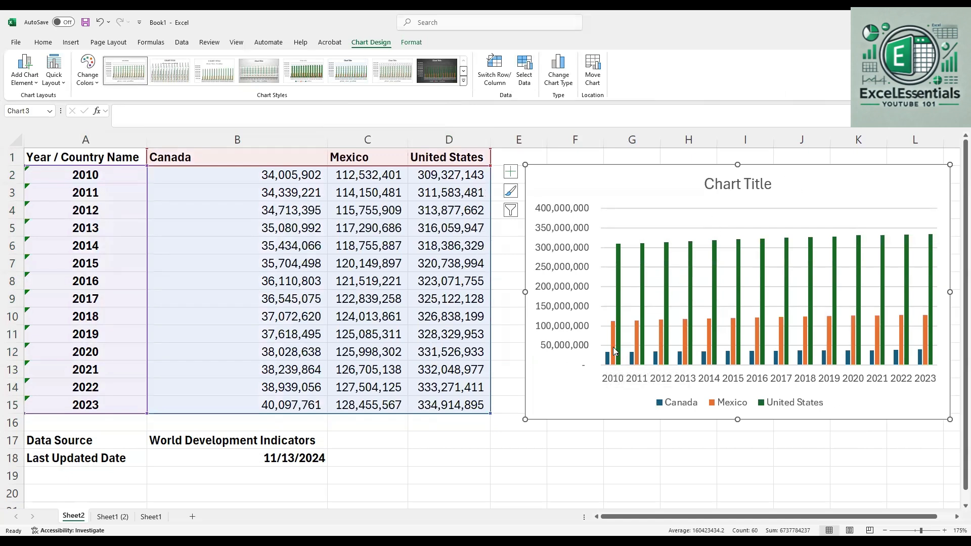
{"action": "mouse_move", "coordinate": [613, 347]}
Insert a scatter chart with straight lines and markers from A1:D15 and place it over the column chart
{"action": "left_click", "coordinate": [581, 443]}
{"action": "left_click_drag", "start_coordinate": [84, 158], "coordinate": [470, 404]}
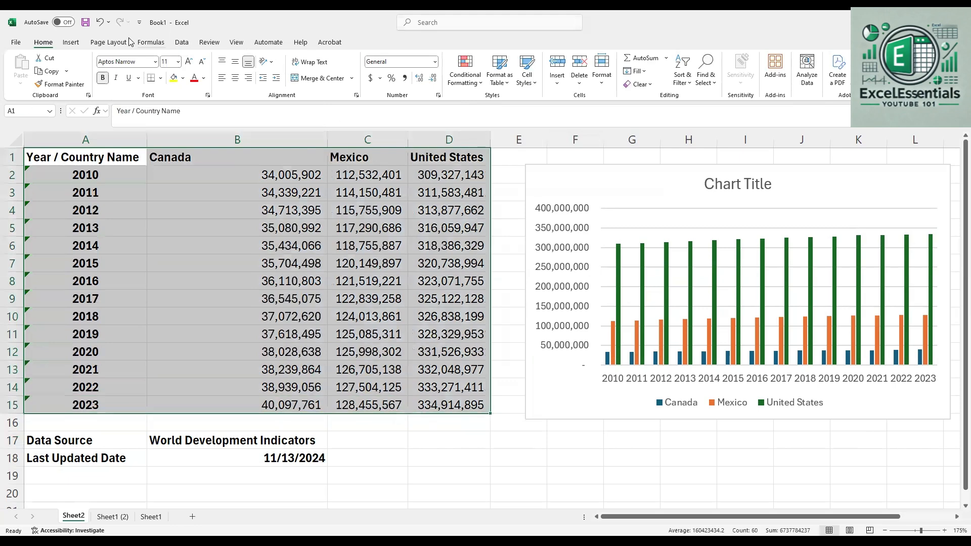
{"action": "left_click", "coordinate": [71, 42]}
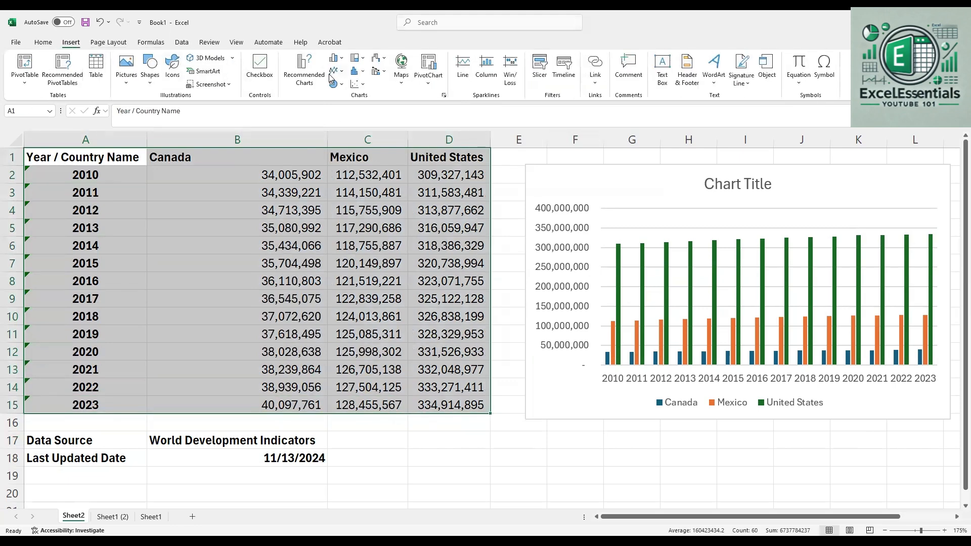
{"action": "left_click", "coordinate": [358, 84]}
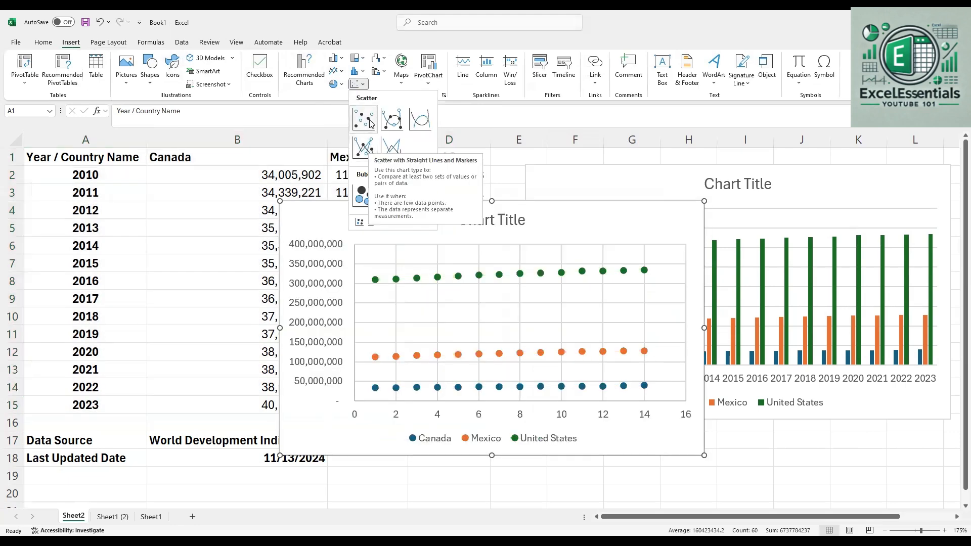
{"action": "left_click", "coordinate": [371, 149]}
{"action": "left_click_drag", "start_coordinate": [598, 215], "coordinate": [836, 177]}
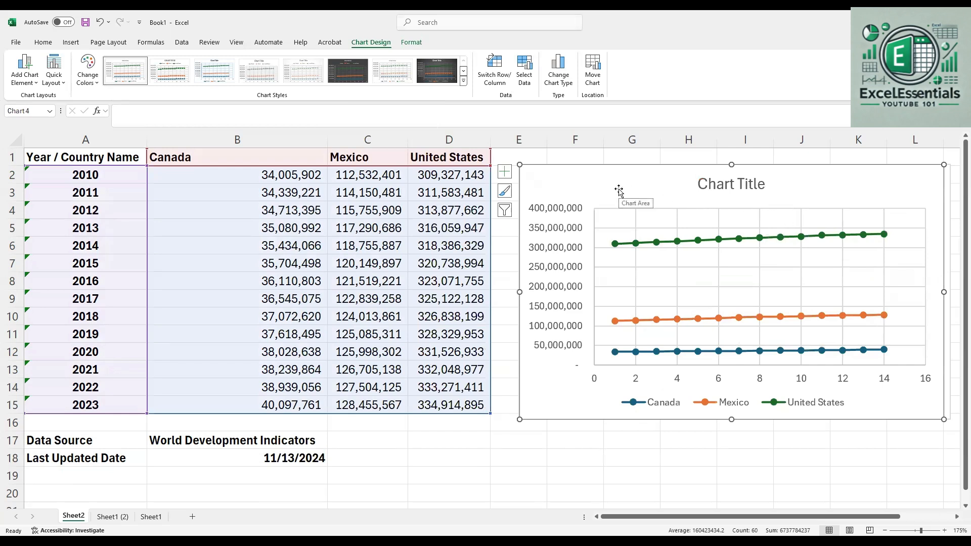
On Sheet1 (2), insert a clustered column chart from C1:D14 and place it beside the data
{"action": "left_click", "coordinate": [100, 517]}
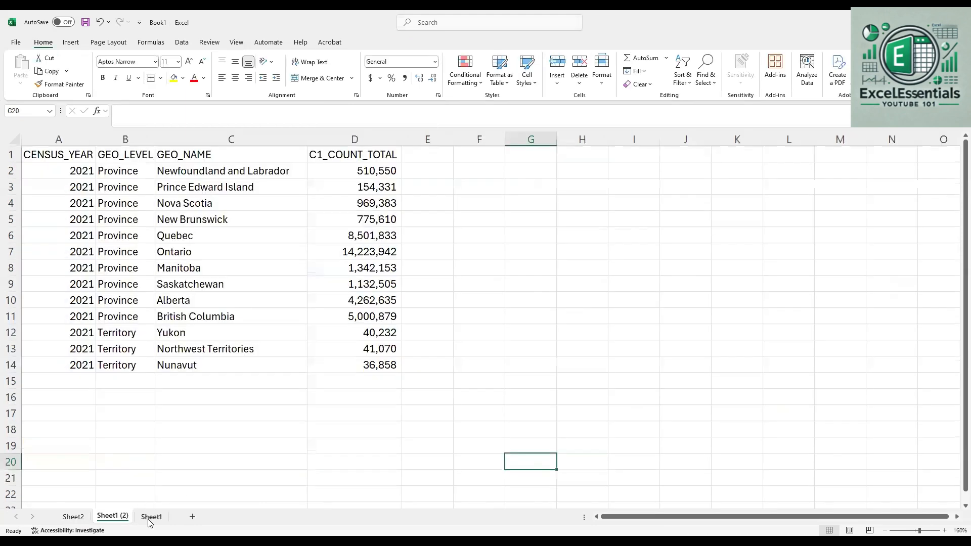
{"action": "left_click", "coordinate": [150, 517]}
{"action": "left_click", "coordinate": [126, 517]}
{"action": "left_click_drag", "start_coordinate": [212, 156], "coordinate": [376, 364]}
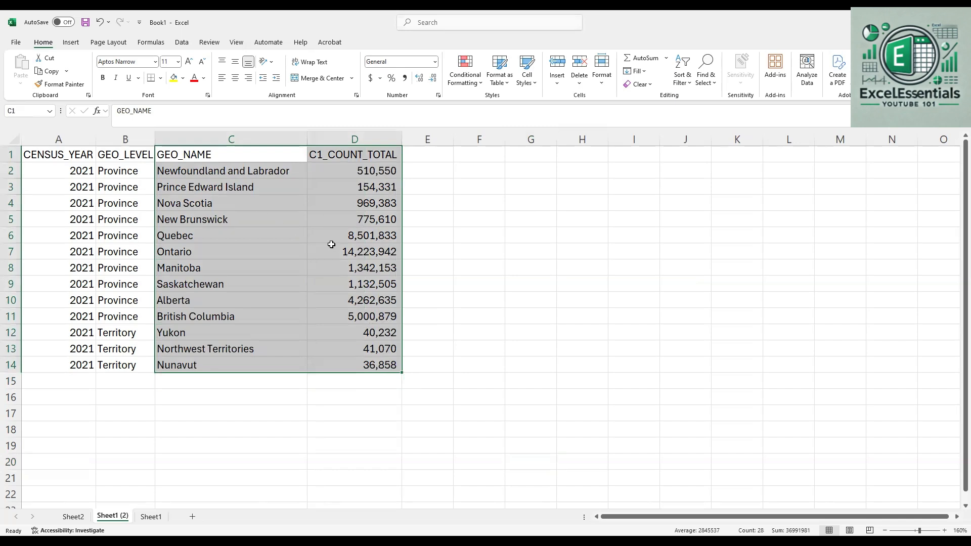
{"action": "left_click", "coordinate": [71, 42]}
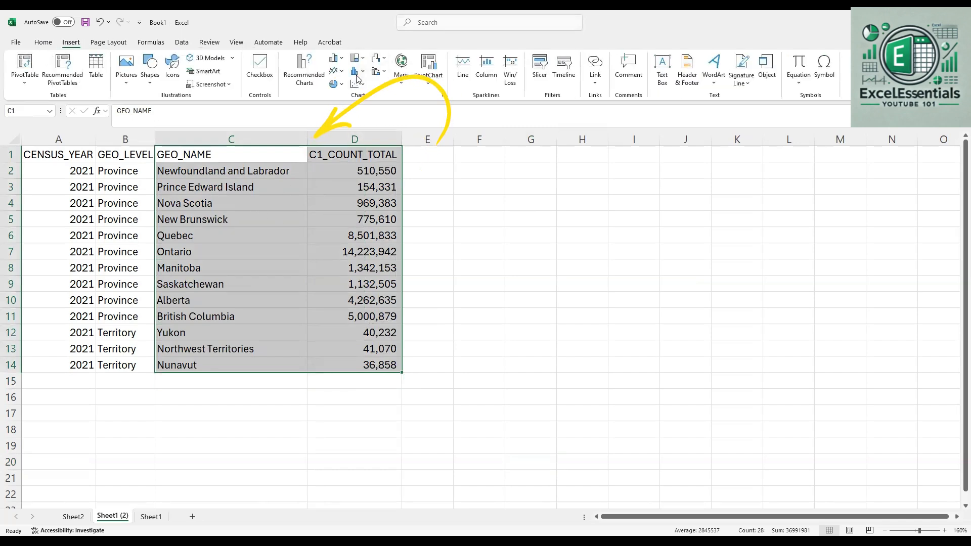
{"action": "left_click", "coordinate": [331, 65]}
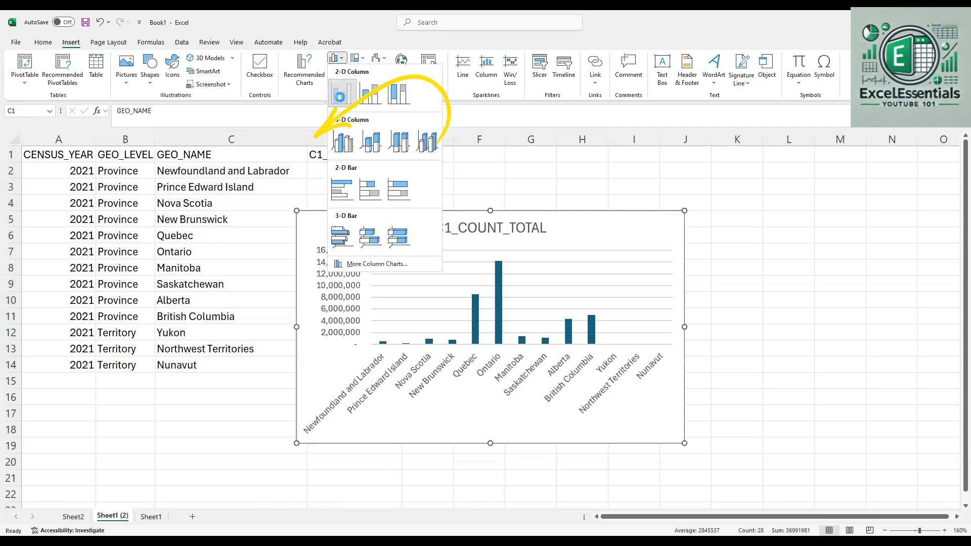
{"action": "left_click", "coordinate": [340, 97]}
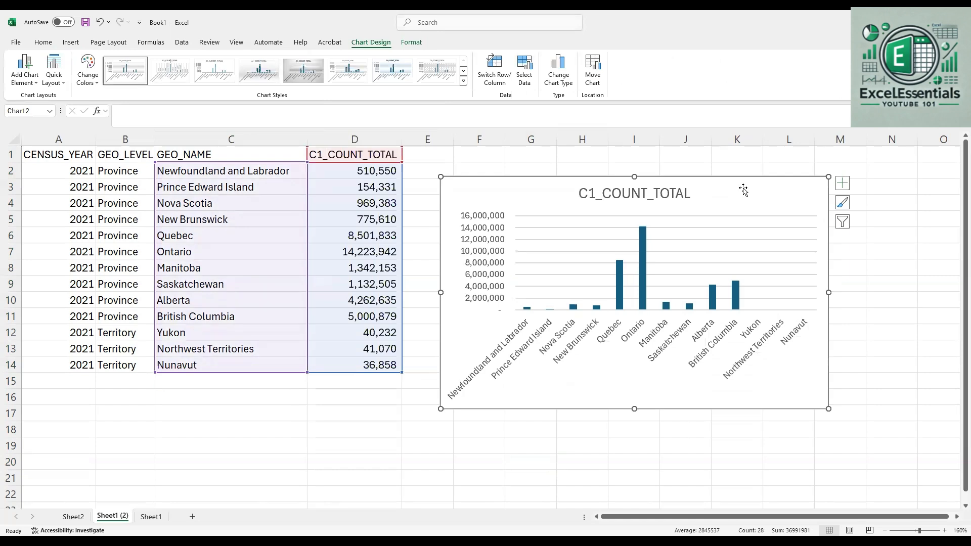
{"action": "left_click_drag", "start_coordinate": [744, 190], "coordinate": [737, 170]}
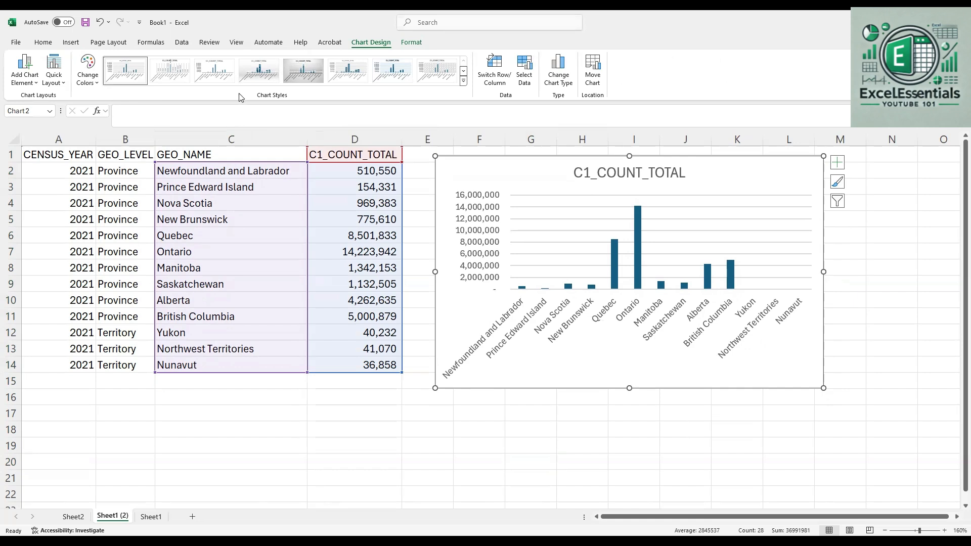
Insert a 2-D pie chart from C1:D14, place it over the column chart and enlarge it until the full legend fits
{"action": "left_click", "coordinate": [534, 477]}
{"action": "left_click_drag", "start_coordinate": [172, 161], "coordinate": [390, 367]}
{"action": "left_click", "coordinate": [72, 45]}
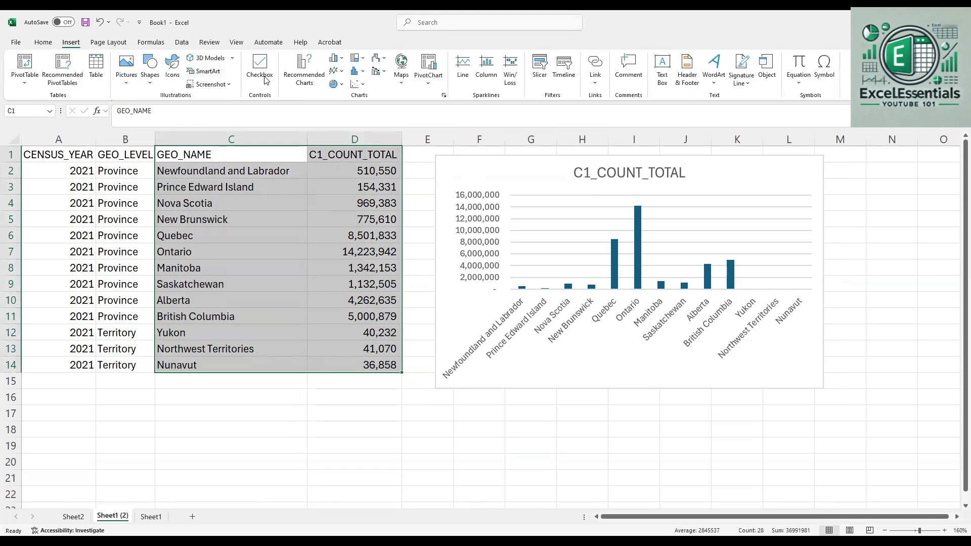
{"action": "left_click", "coordinate": [334, 85]}
{"action": "left_click", "coordinate": [344, 117]}
{"action": "left_click_drag", "start_coordinate": [554, 220], "coordinate": [670, 161]}
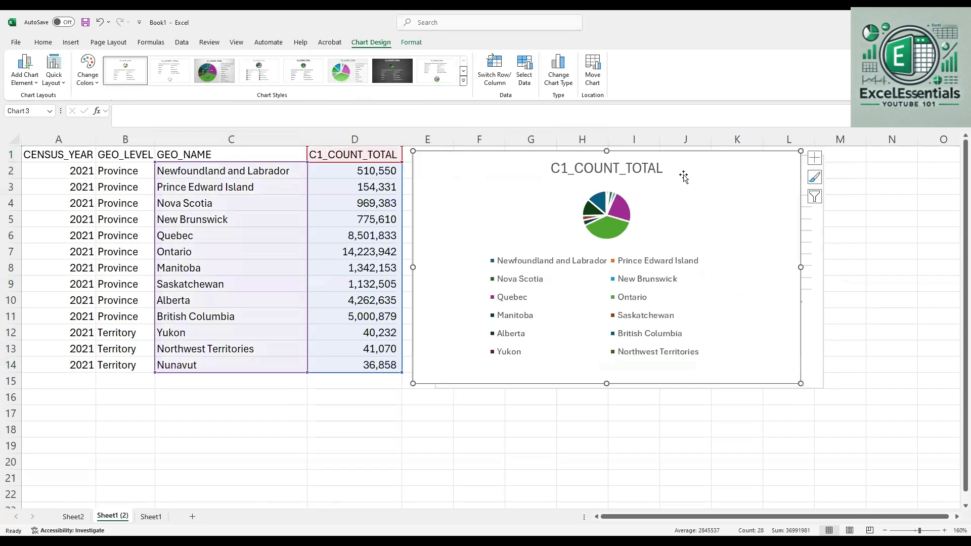
{"action": "left_click_drag", "start_coordinate": [801, 384], "coordinate": [886, 428]}
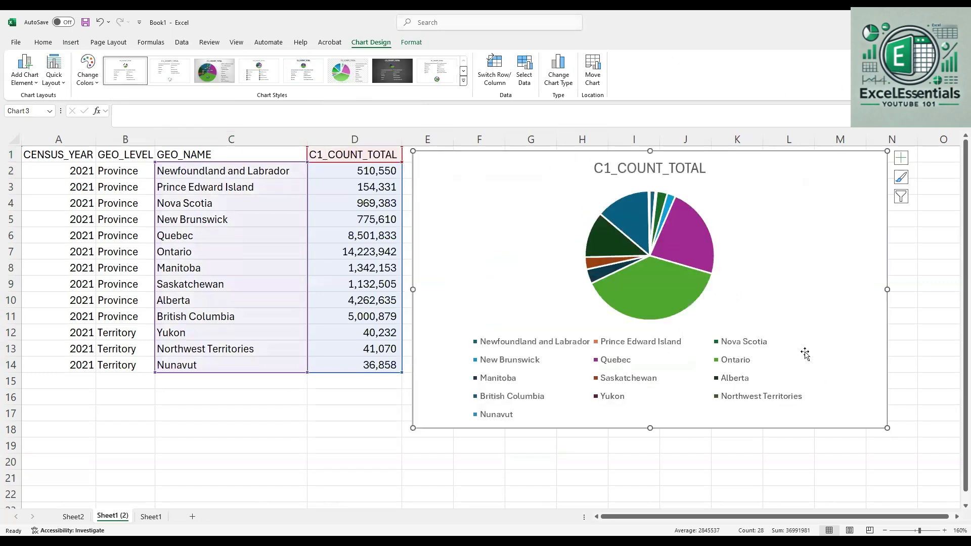
{"action": "mouse_move", "coordinate": [655, 301]}
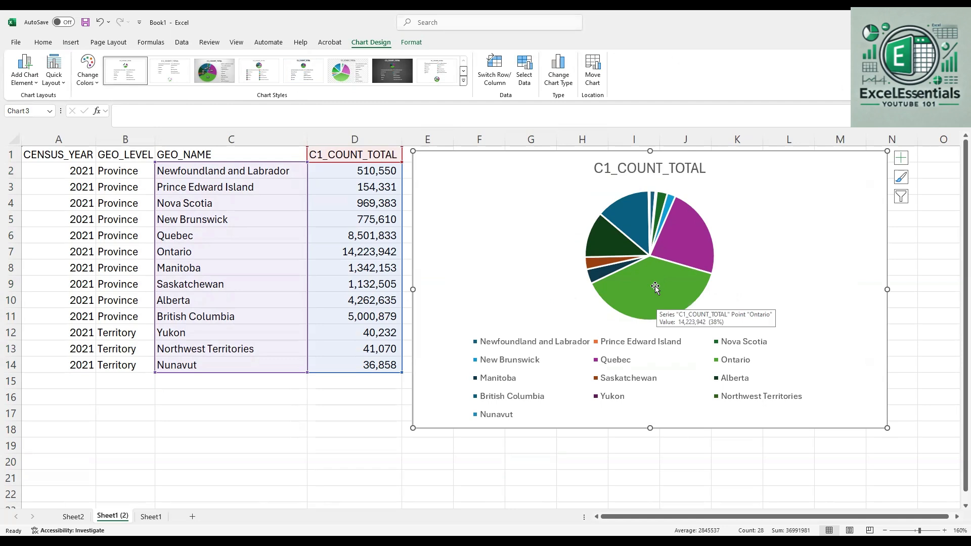
{"action": "mouse_move", "coordinate": [703, 254]}
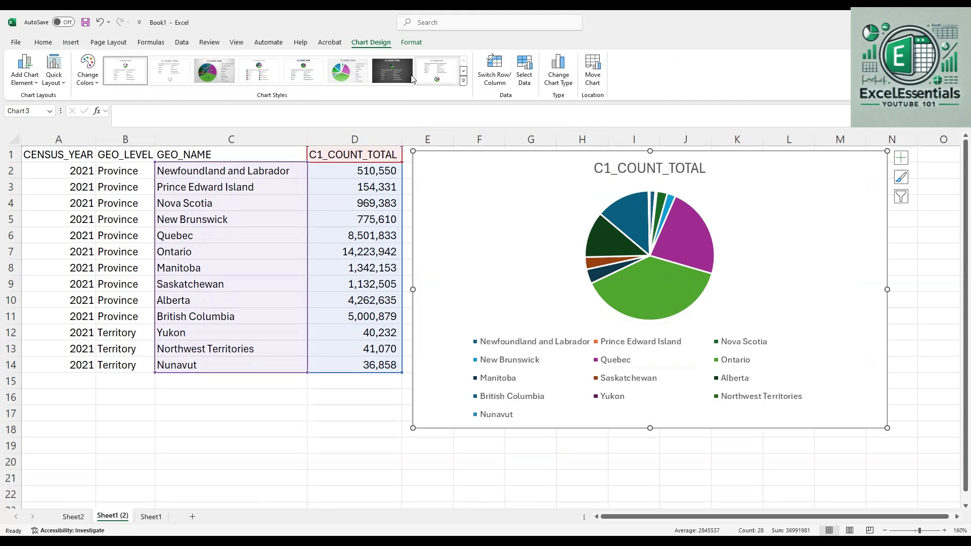
Apply the grey gradient chart style with dark percentage labels and a side legend to the pie chart
{"action": "left_click", "coordinate": [348, 72]}
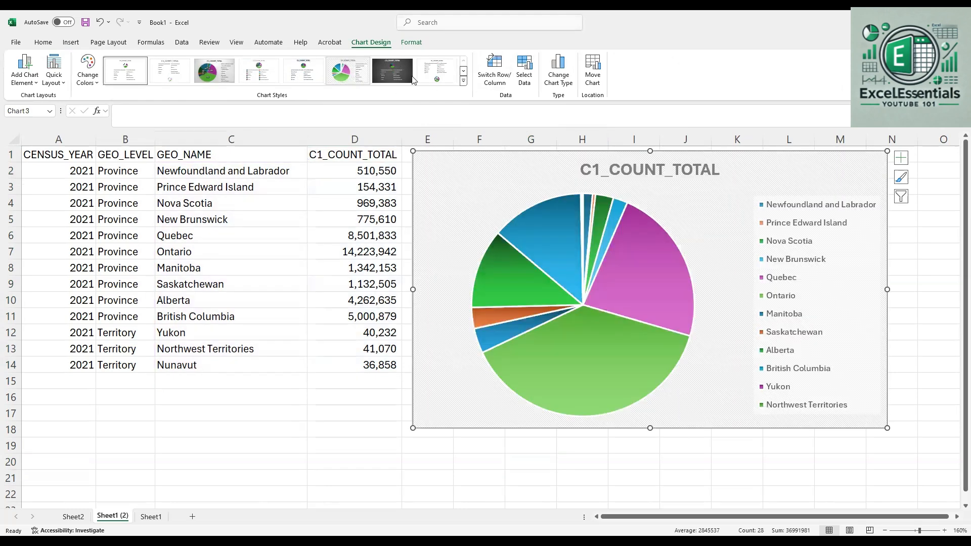
{"action": "key", "text": "ctrl+z"}
{"action": "left_click", "coordinate": [464, 82]}
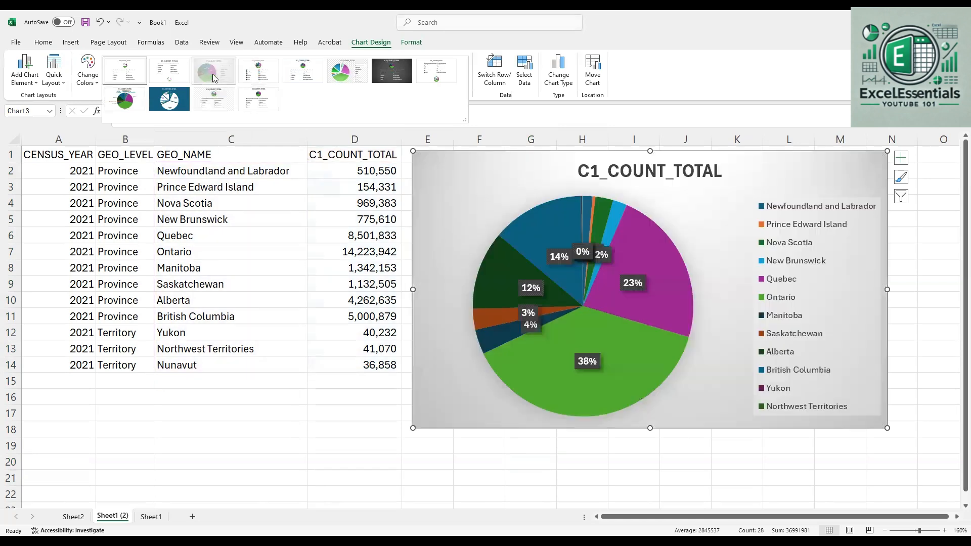
{"action": "left_click", "coordinate": [212, 74]}
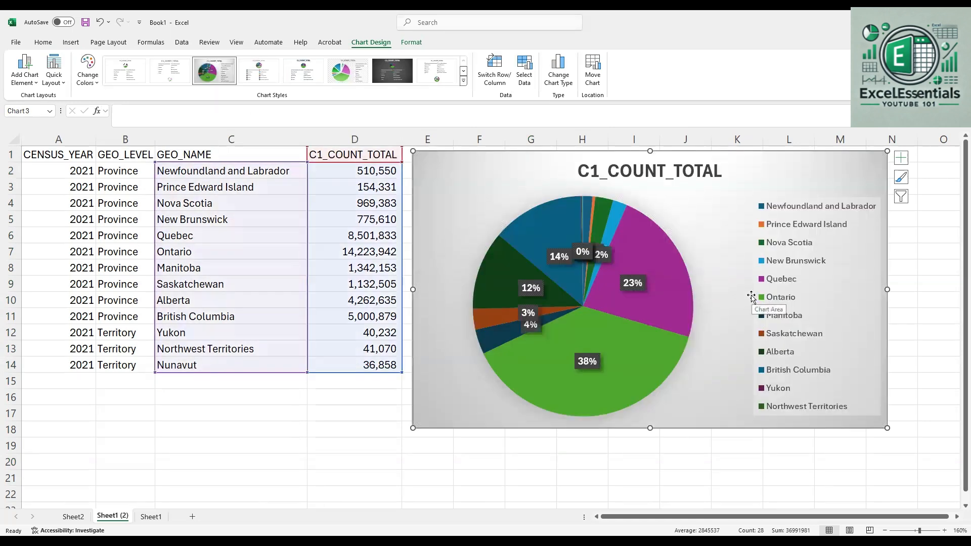
{"action": "mouse_move", "coordinate": [597, 356]}
Apply the solid blue chart style with white slices and province name and percentage labels to the pie chart
{"action": "left_click", "coordinate": [463, 82]}
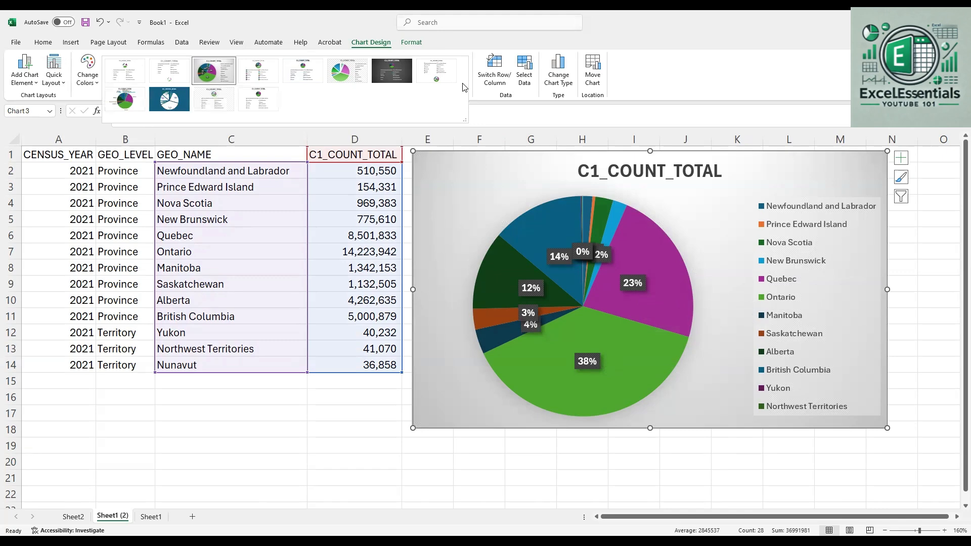
{"action": "left_click", "coordinate": [173, 105]}
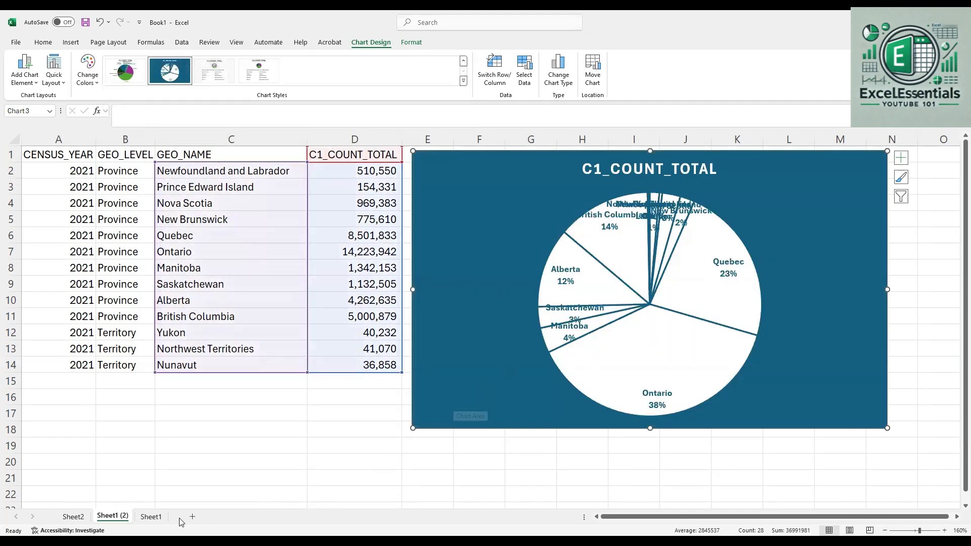
On Sheet2, move the scatter chart below the column chart and give the column chart the style with shaded bars and bold title
{"action": "left_click", "coordinate": [78, 518]}
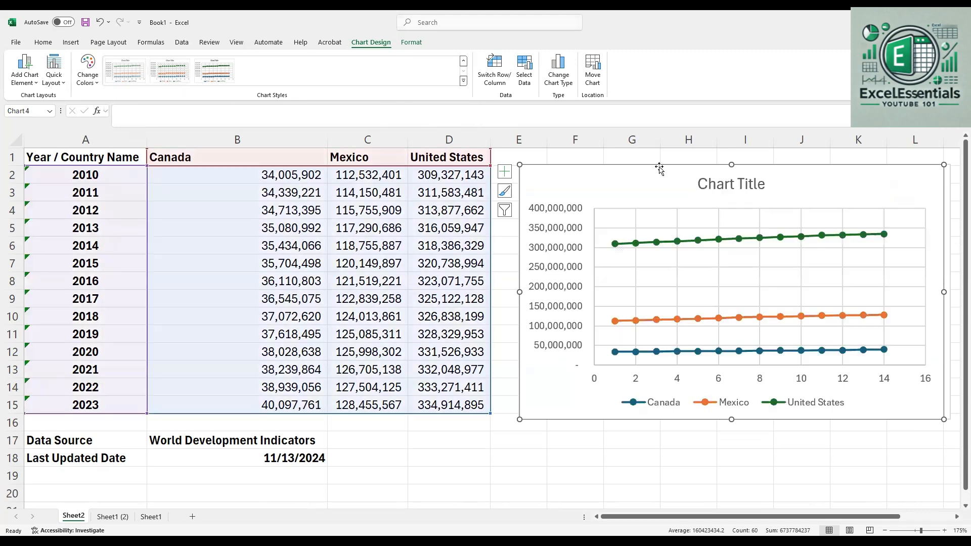
{"action": "left_click_drag", "start_coordinate": [655, 167], "coordinate": [668, 456]}
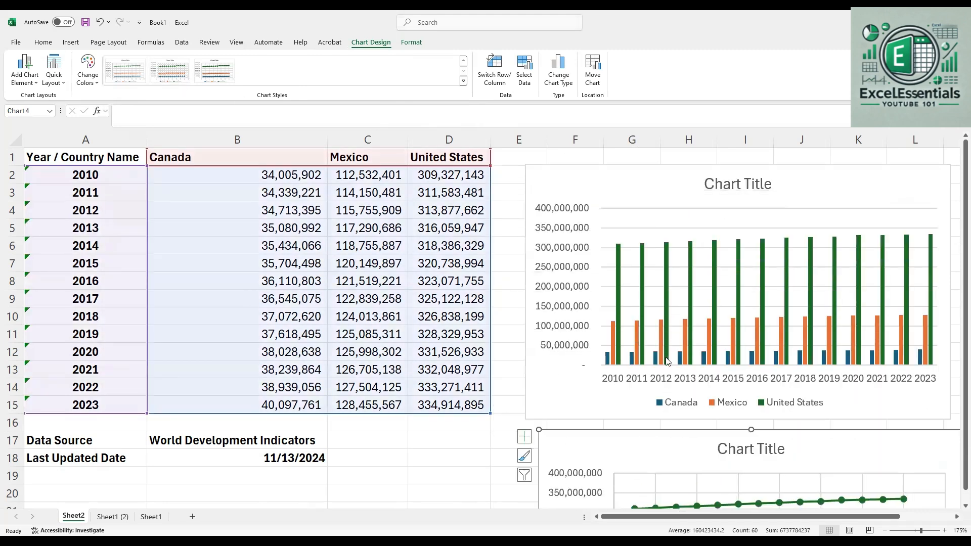
{"action": "left_click", "coordinate": [652, 175]}
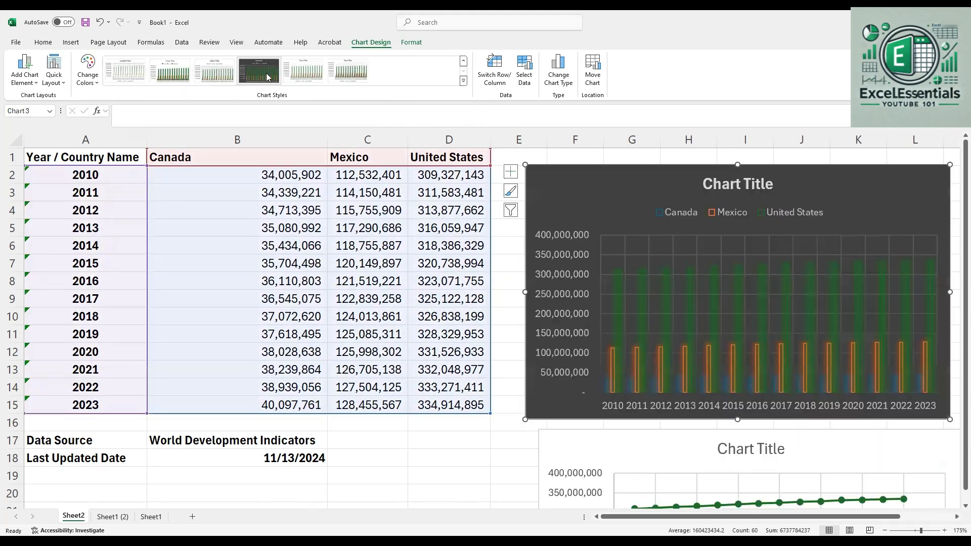
{"action": "left_click", "coordinate": [348, 77]}
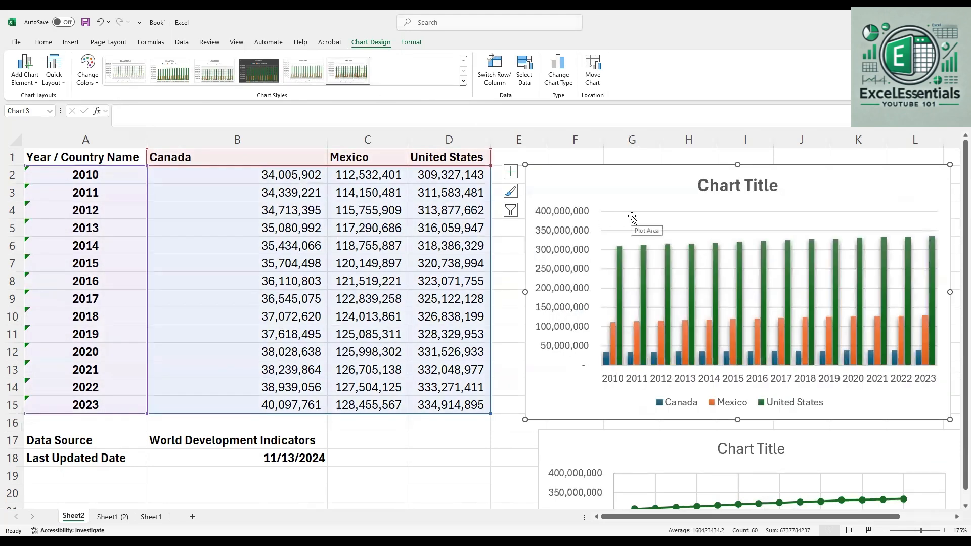
Compare the data columns on Sheet1 with those on Sheet1 (2), ending on Sheet1
{"action": "left_click", "coordinate": [150, 518]}
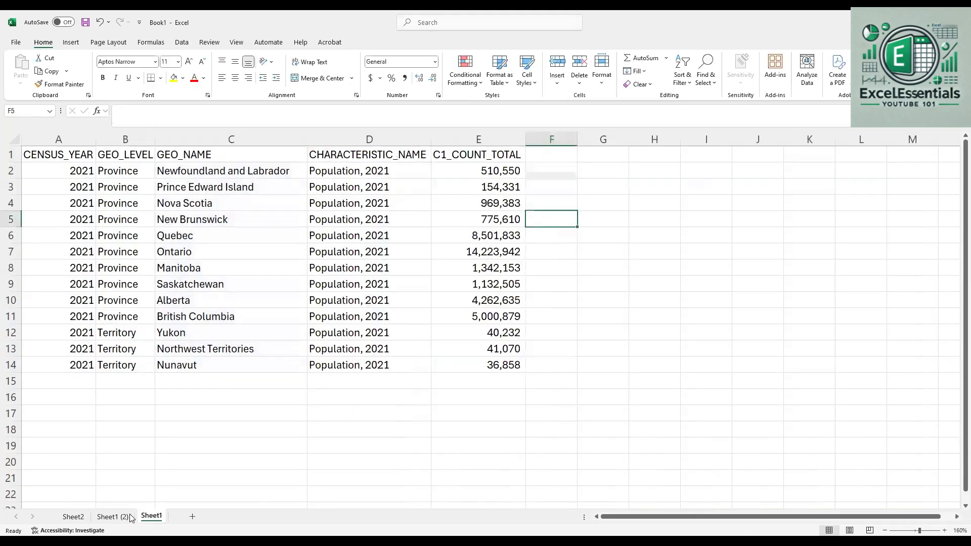
{"action": "left_click", "coordinate": [123, 518]}
{"action": "left_click", "coordinate": [150, 520]}
{"action": "left_click", "coordinate": [114, 518]}
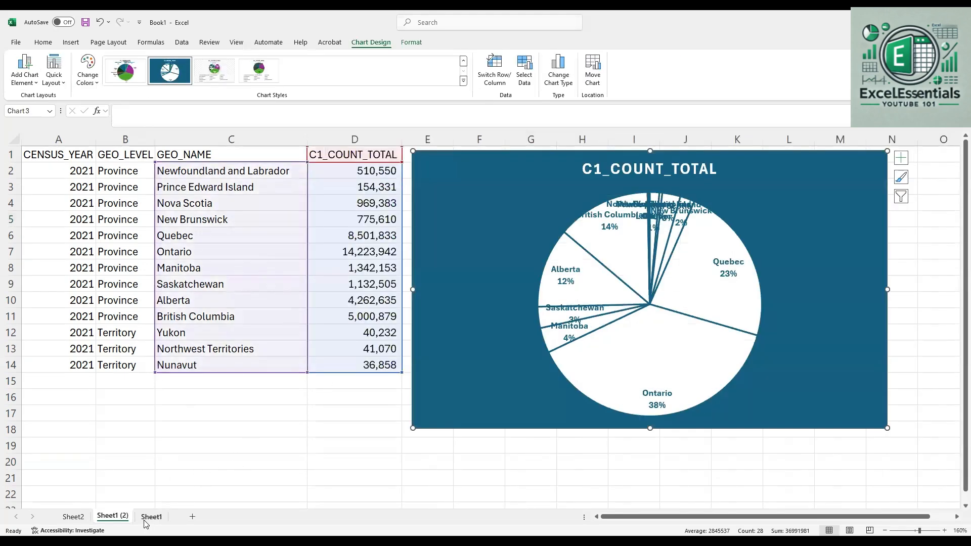
{"action": "left_click", "coordinate": [146, 520]}
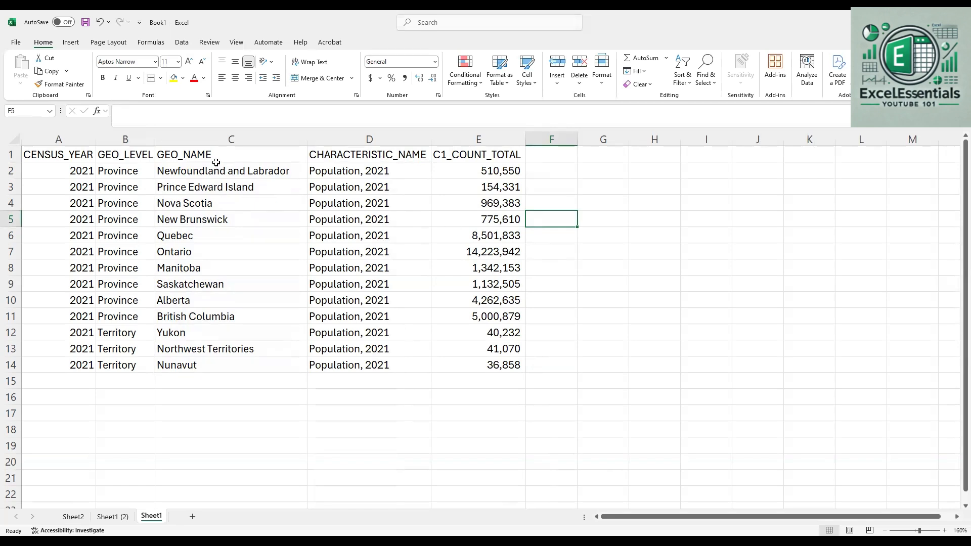
Try a 2-D clustered column chart from the contiguous range C1:E14, enlarge it, and delete it
{"action": "left_click_drag", "start_coordinate": [214, 157], "coordinate": [488, 363]}
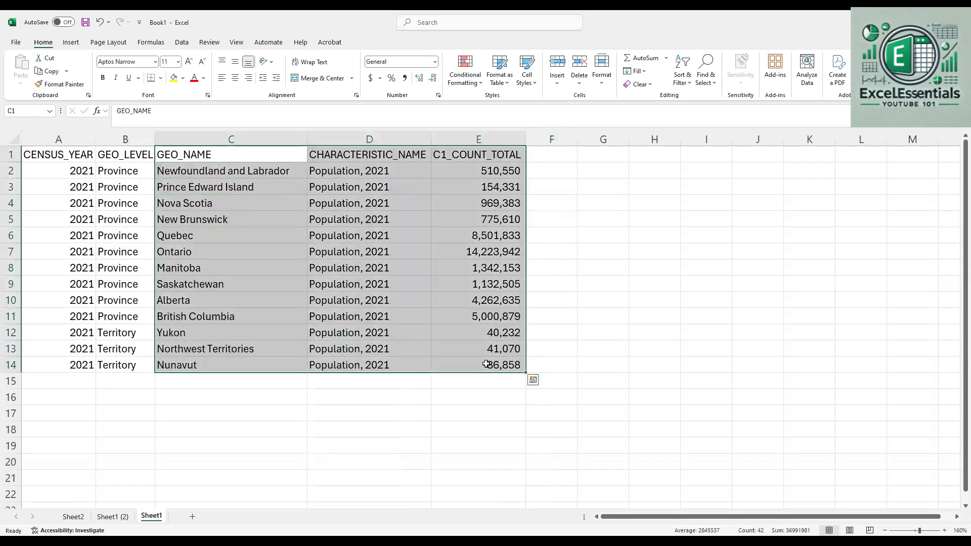
{"action": "left_click", "coordinate": [238, 199]}
{"action": "left_click_drag", "start_coordinate": [198, 161], "coordinate": [501, 365]}
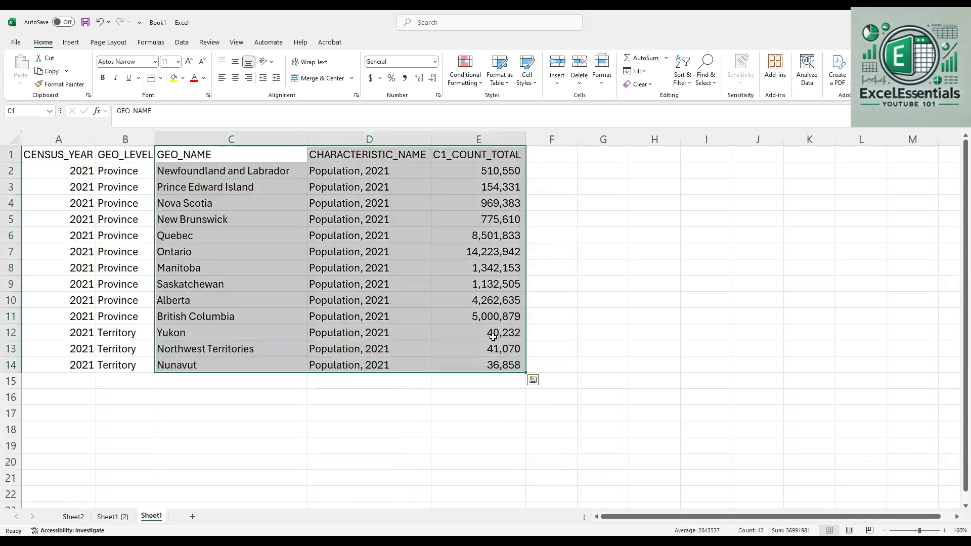
{"action": "left_click", "coordinate": [72, 42]}
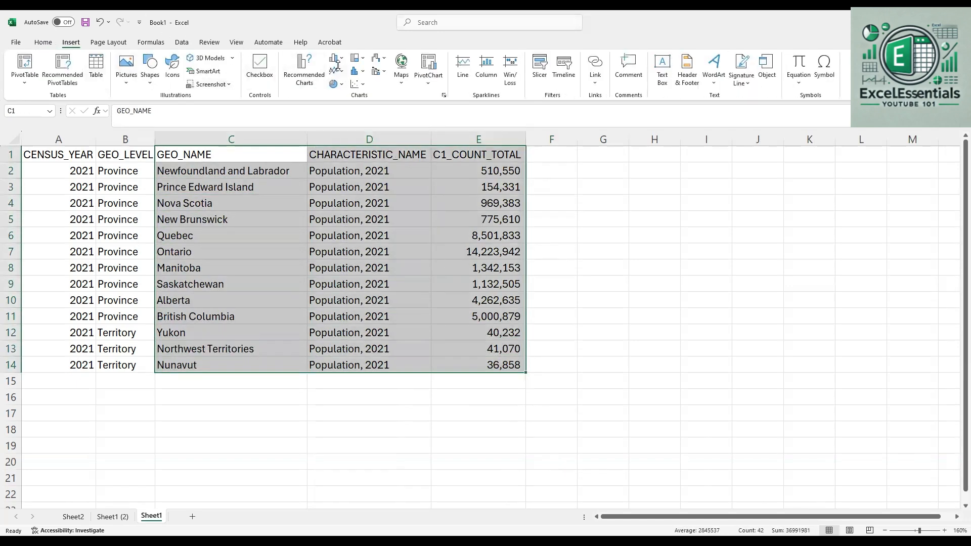
{"action": "left_click", "coordinate": [335, 59]}
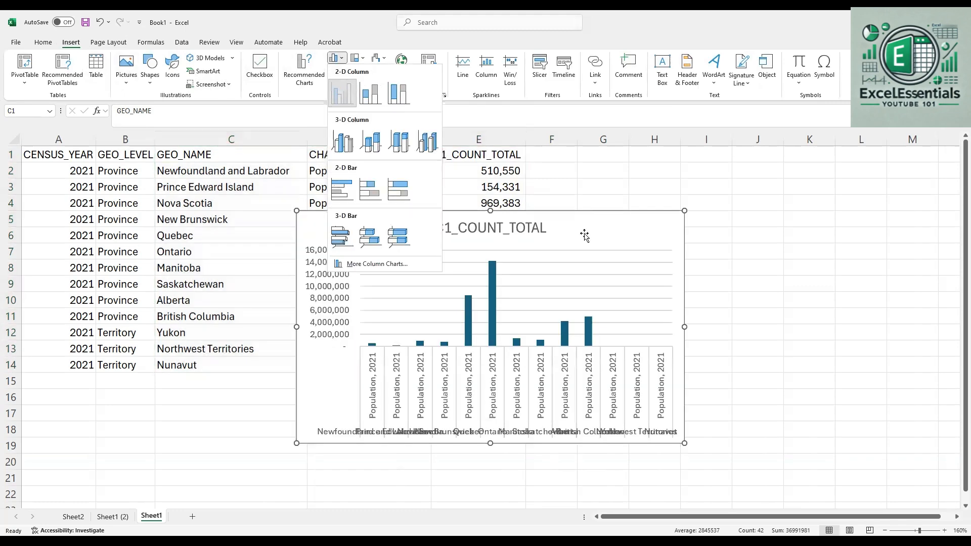
{"action": "left_click", "coordinate": [342, 93]}
{"action": "left_click_drag", "start_coordinate": [513, 398], "coordinate": [360, 446]}
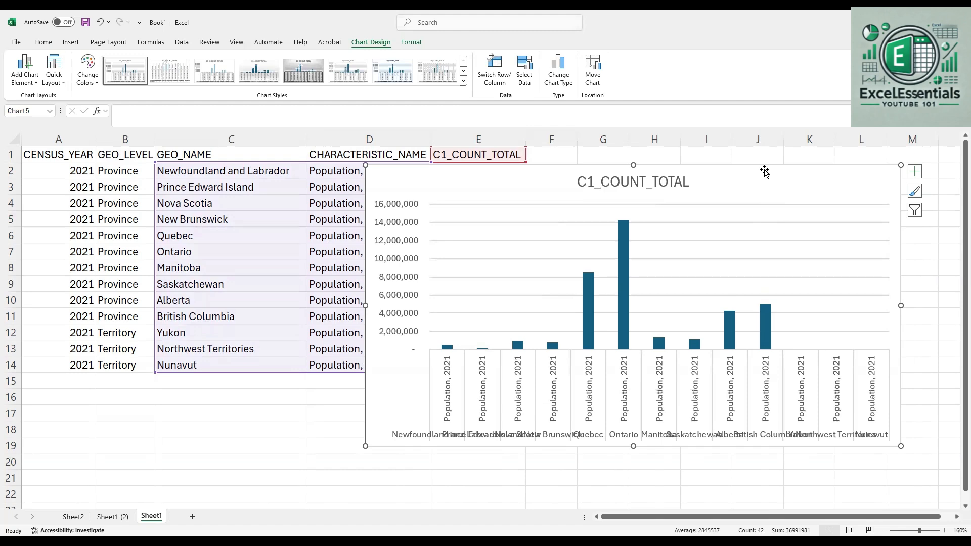
{"action": "key", "text": "Delete"}
{"action": "left_click", "coordinate": [326, 205]}
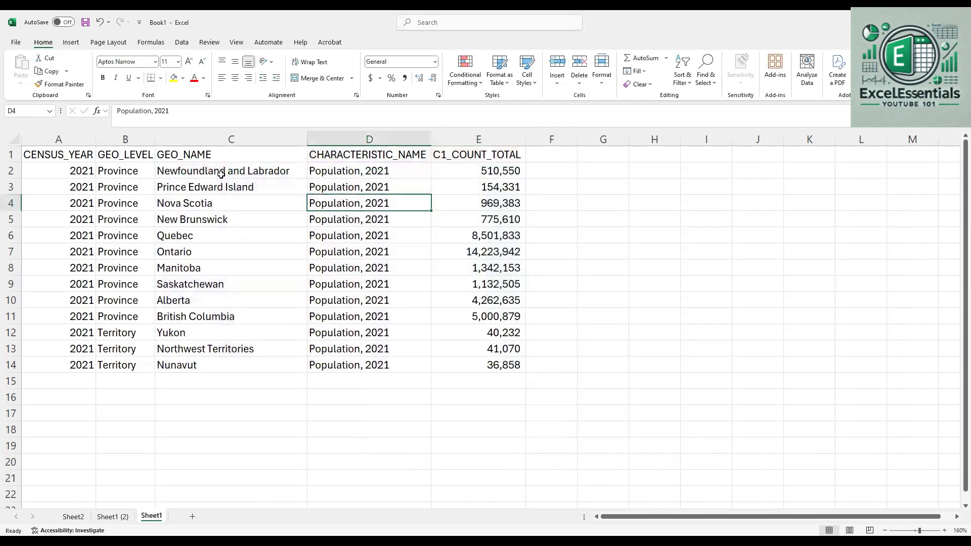
Insert a 2-D clustered column chart from the non-adjacent ranges C2:C14 and E2:E14 and place it beside the data
{"action": "left_click_drag", "start_coordinate": [218, 170], "coordinate": [228, 365]}
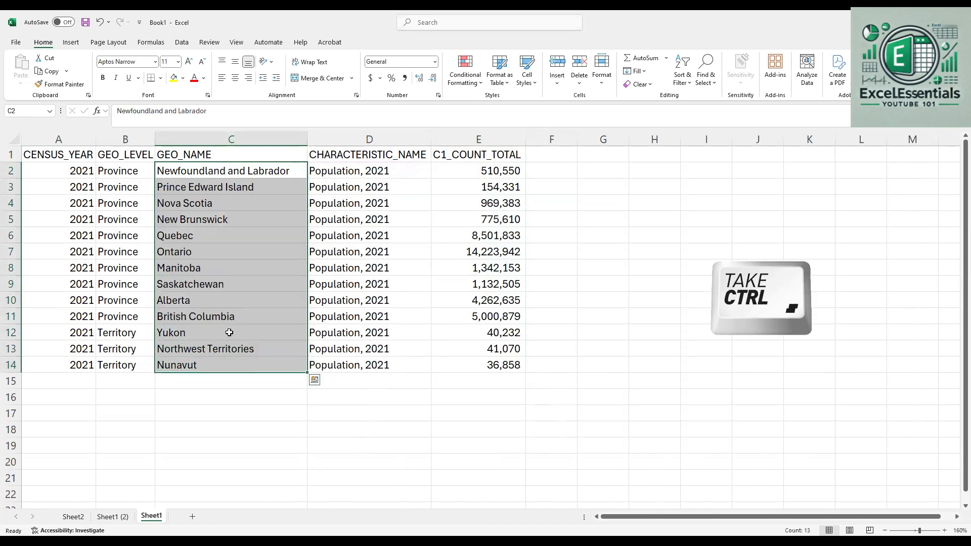
{"action": "left_click_drag", "start_coordinate": [457, 170], "coordinate": [493, 362]}
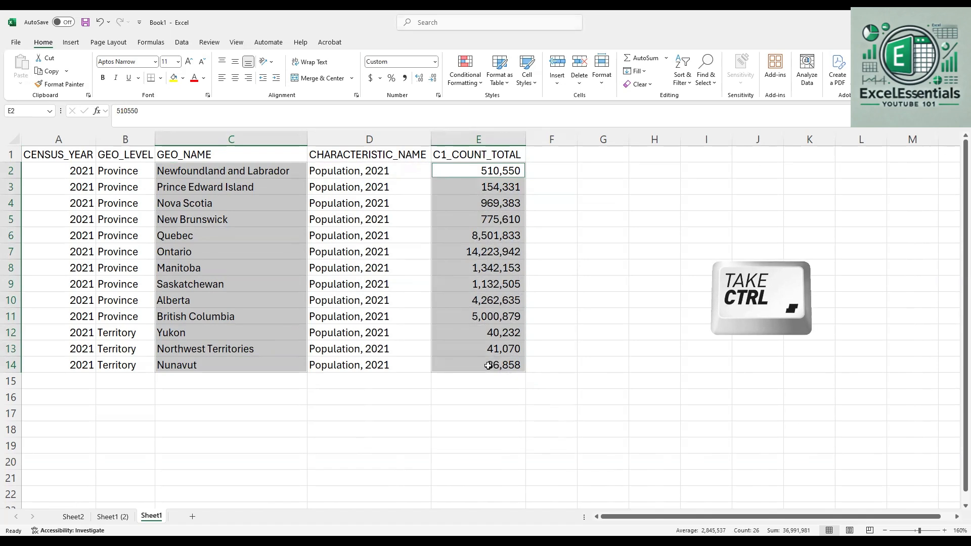
{"action": "left_click", "coordinate": [71, 43]}
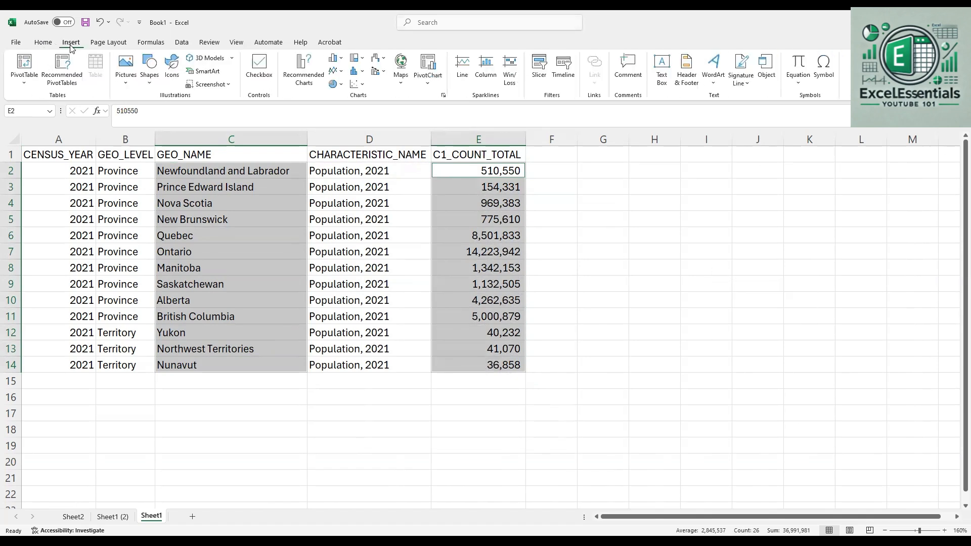
{"action": "left_click", "coordinate": [335, 58]}
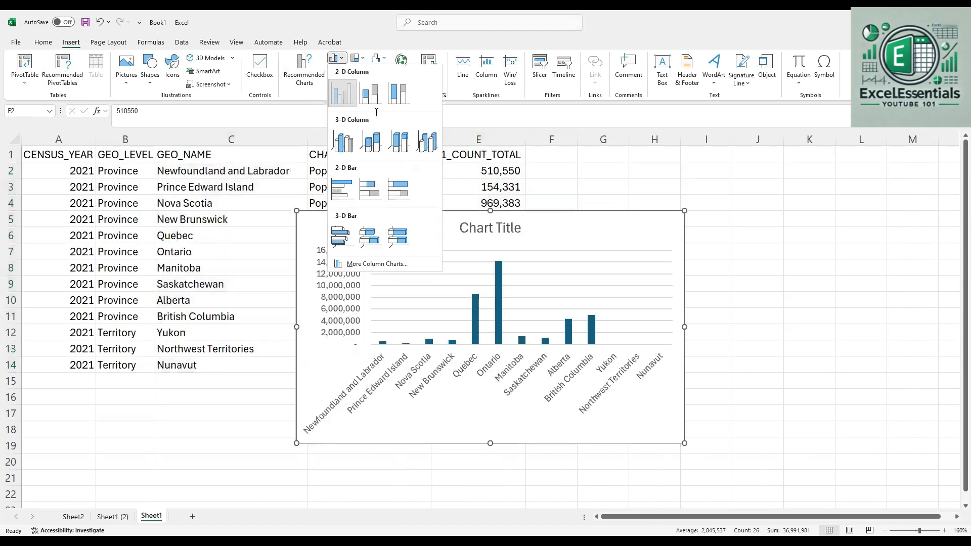
{"action": "left_click", "coordinate": [342, 93]}
{"action": "left_click_drag", "start_coordinate": [656, 223], "coordinate": [829, 188]}
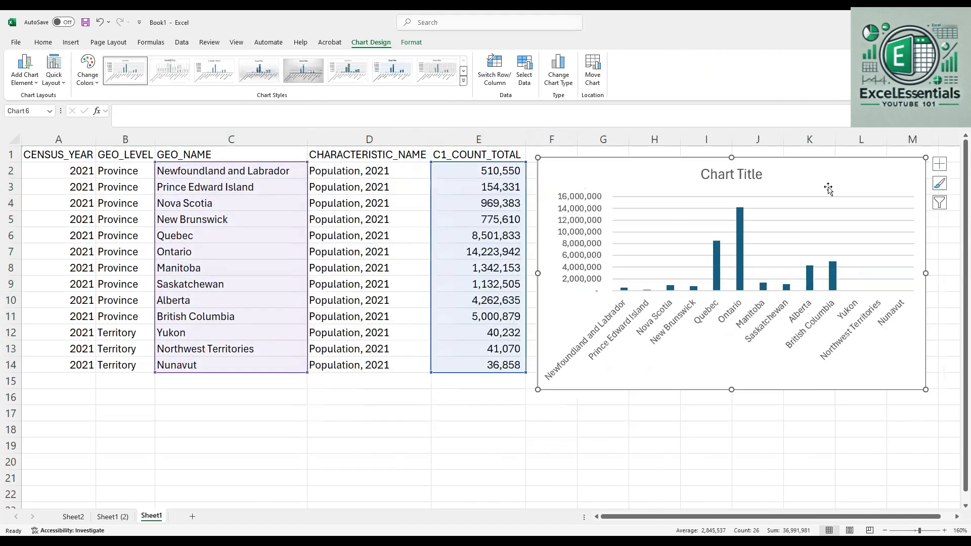